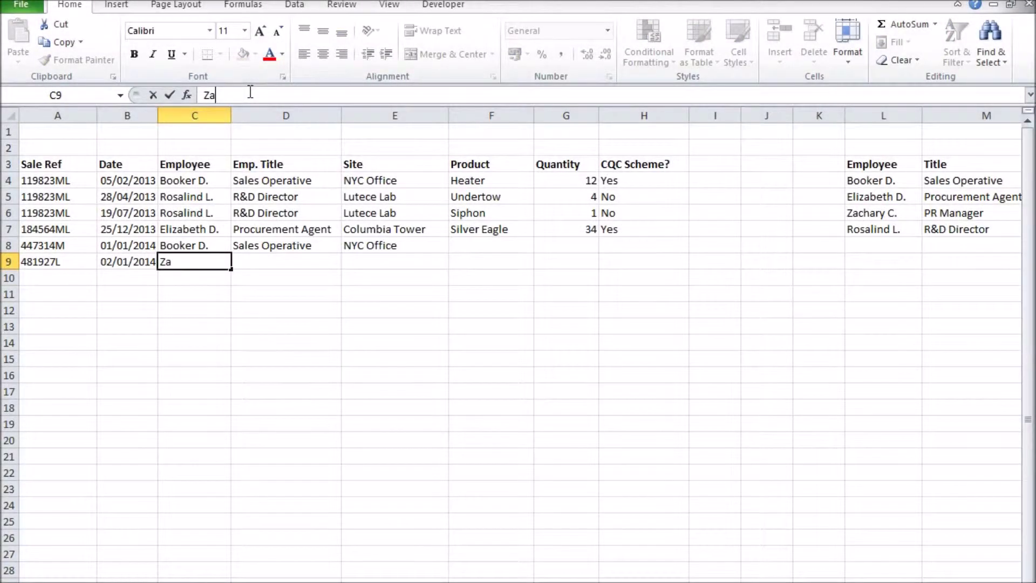
{"action": "key", "text": "Return"}
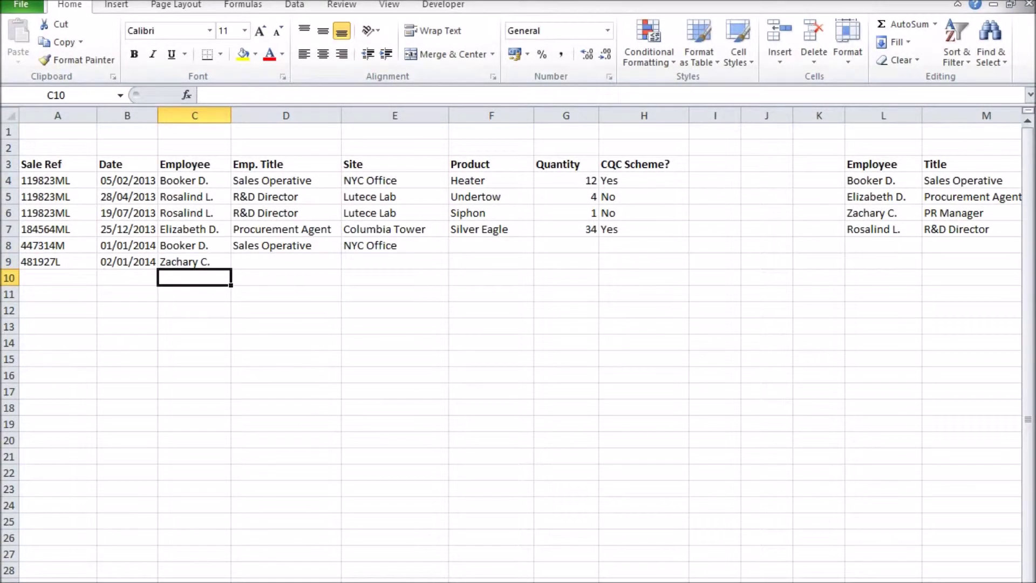
{"action": "scroll", "coordinate": [519, 324], "scroll_direction": "right", "scroll_amount": 3}
{"action": "left_click", "coordinate": [682, 170]}
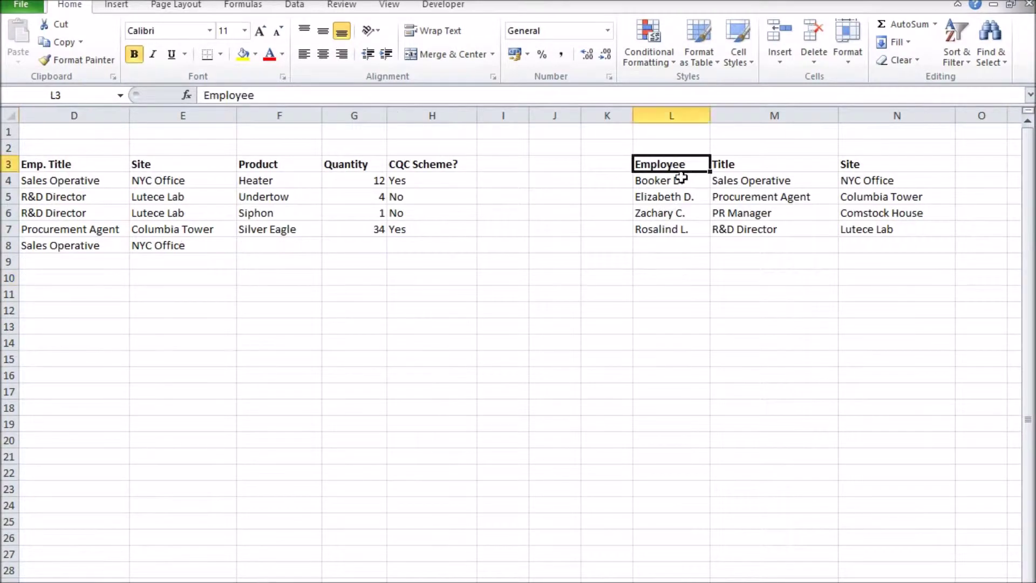
{"action": "left_click", "coordinate": [760, 215]}
{"action": "key", "text": "ctrl+c"}
{"action": "scroll", "coordinate": [234, 251], "scroll_direction": "left", "scroll_amount": 3}
{"action": "left_click", "coordinate": [270, 271]}
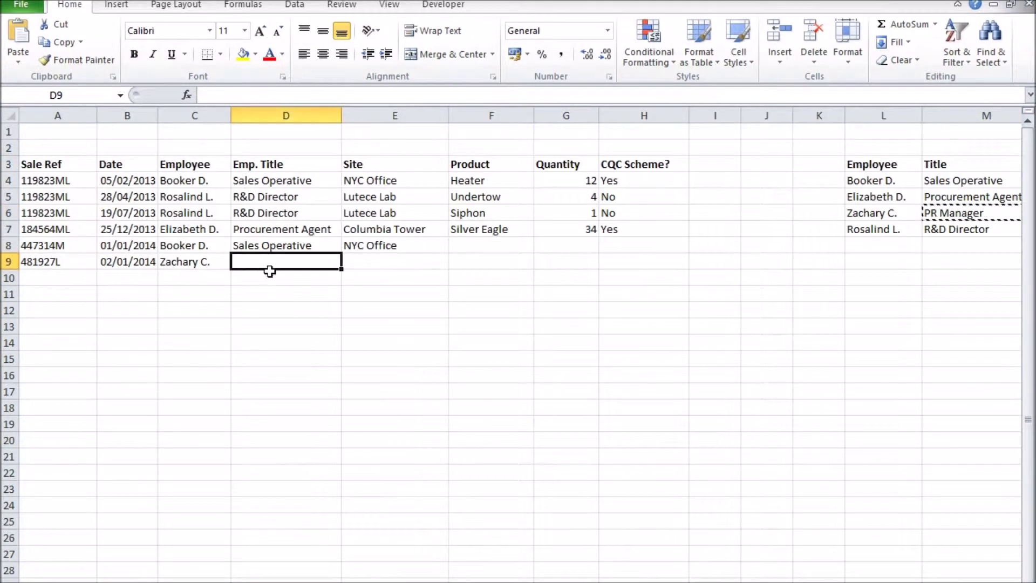
{"action": "key", "text": "ctrl+v"}
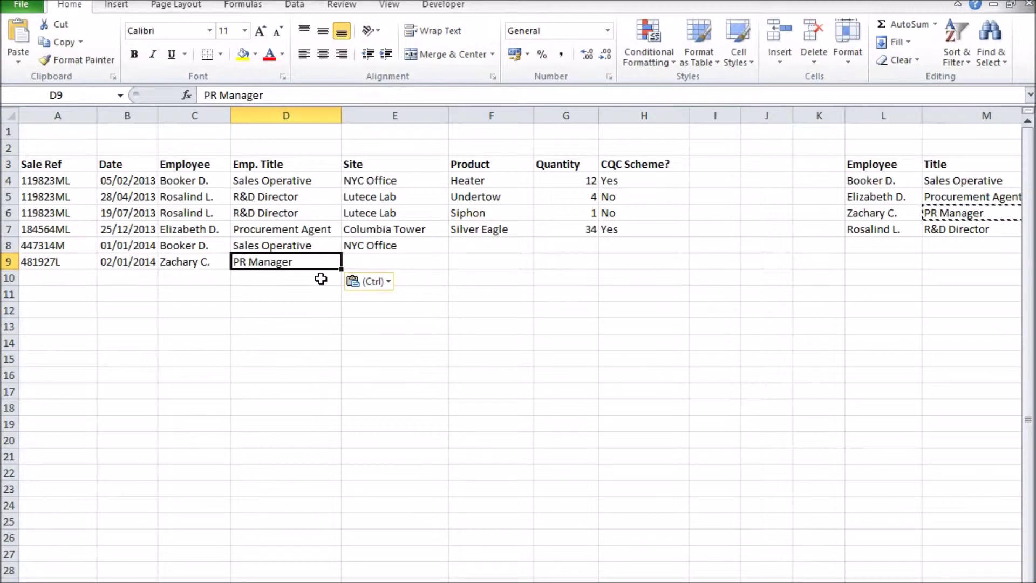
Copy the site Comstock House from the employee list into E9
{"action": "scroll", "coordinate": [851, 246], "scroll_direction": "right", "scroll_amount": 3}
{"action": "left_click", "coordinate": [880, 213]}
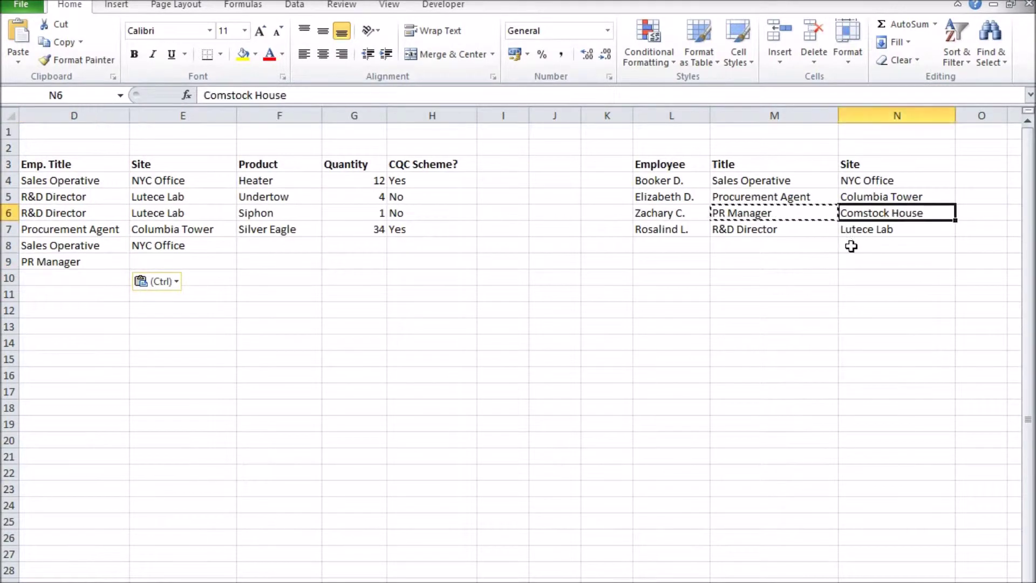
{"action": "scroll", "coordinate": [852, 246], "scroll_direction": "left", "scroll_amount": 3}
{"action": "left_click", "coordinate": [368, 263]}
{"action": "key", "text": "ctrl+v"}
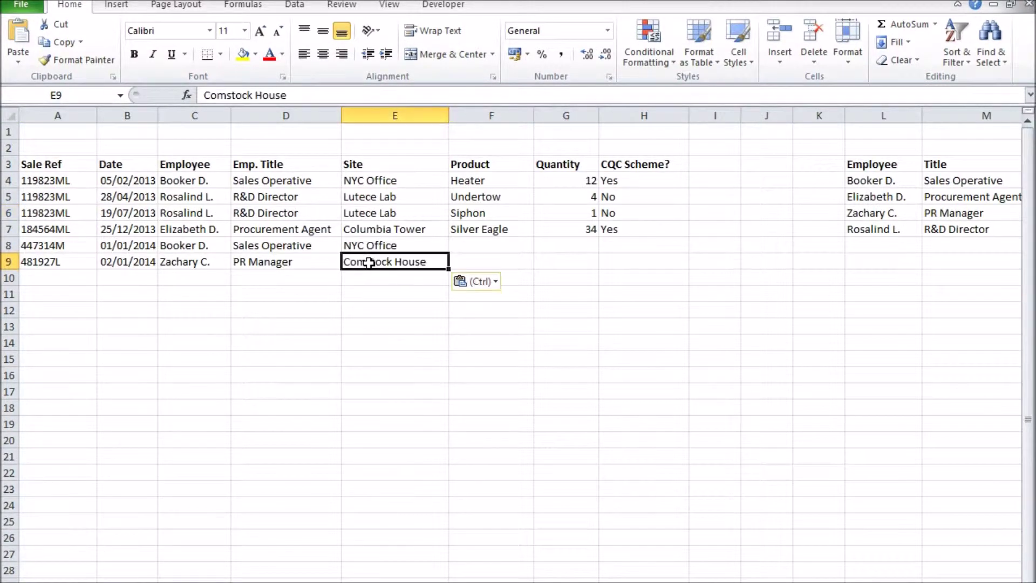
{"action": "left_click", "coordinate": [298, 277]}
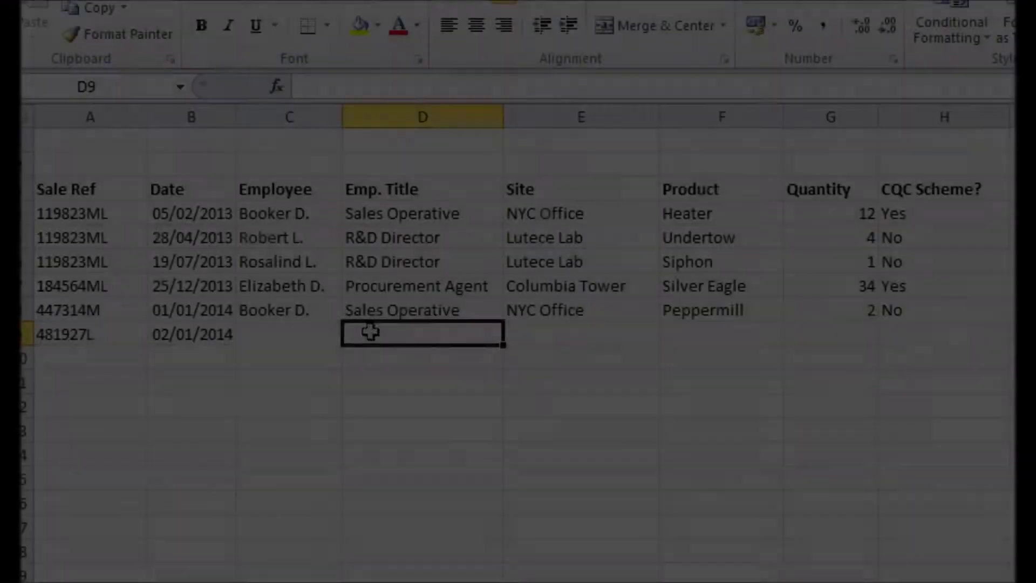
{"action": "left_click", "coordinate": [316, 332]}
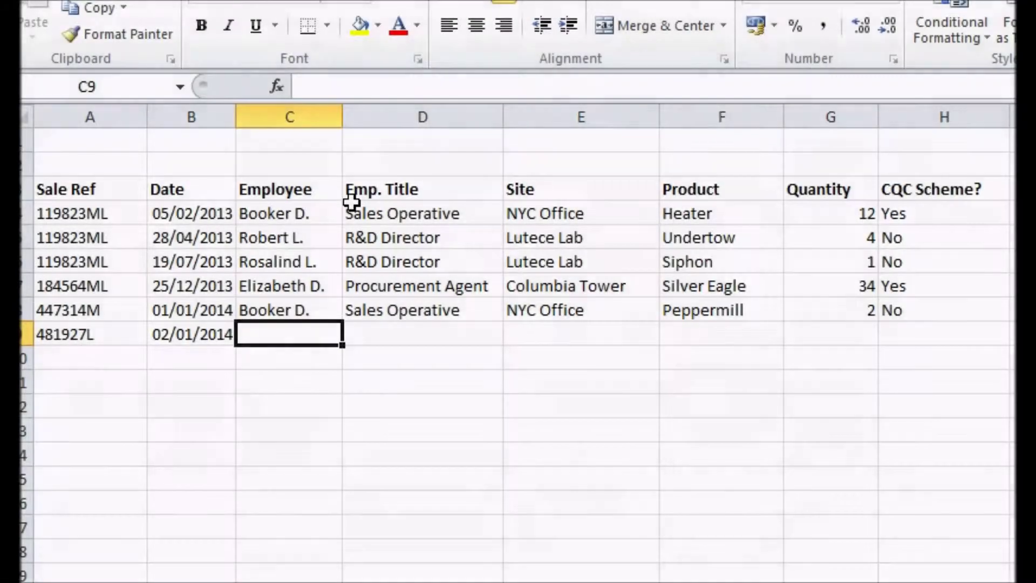
{"action": "type", "text": "Zachary C."}
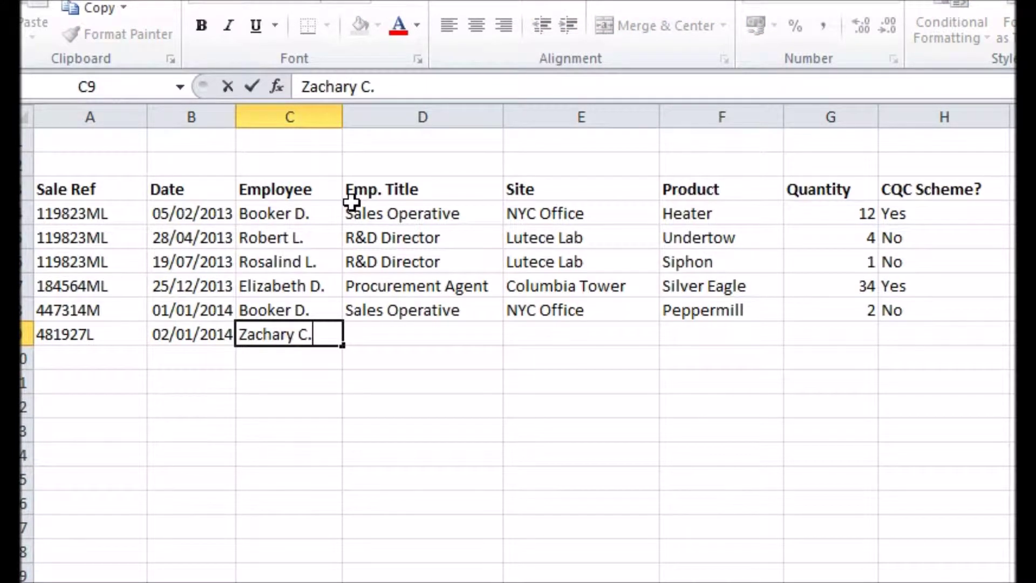
{"action": "key", "text": "Tab"}
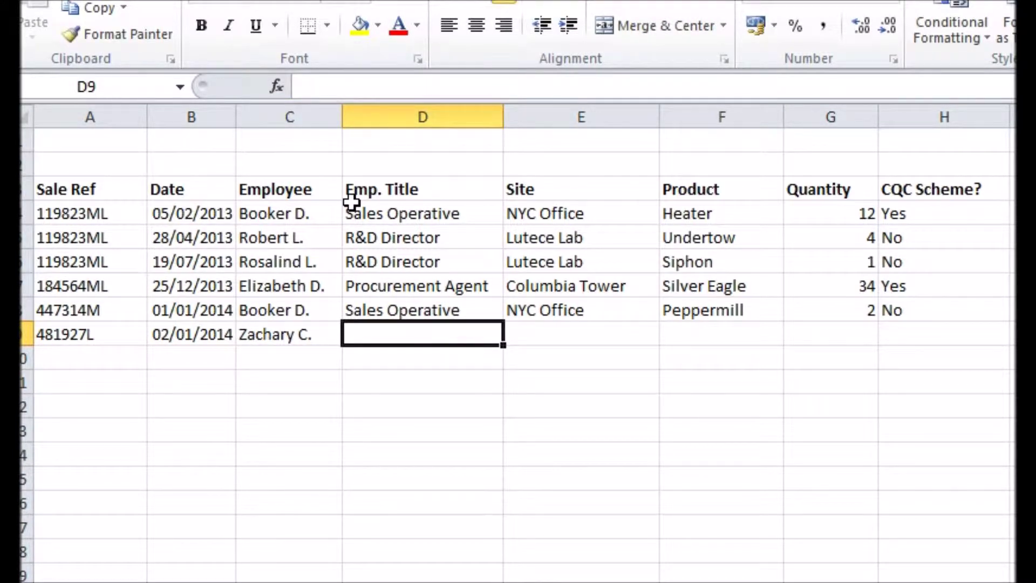
{"action": "type", "text": "PR Manager"}
{"action": "key", "text": "Tab"}
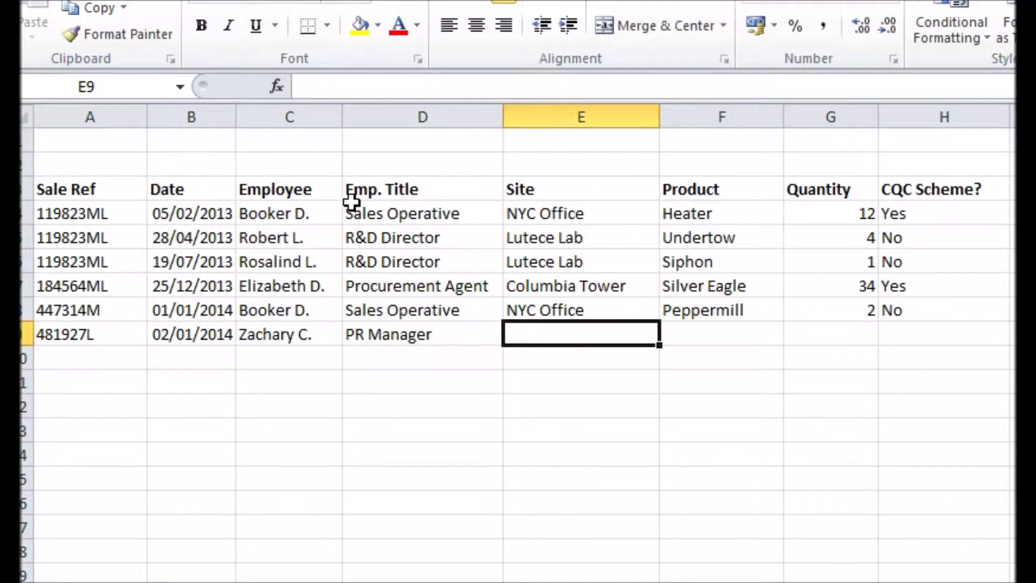
{"action": "type", "text": "Comstock"}
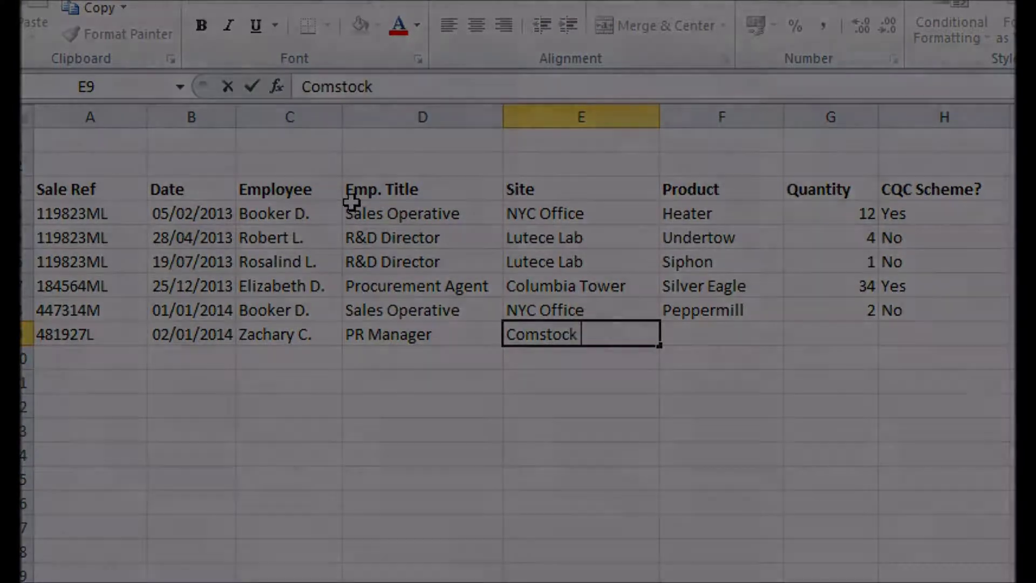
{"action": "type", "text": " House"}
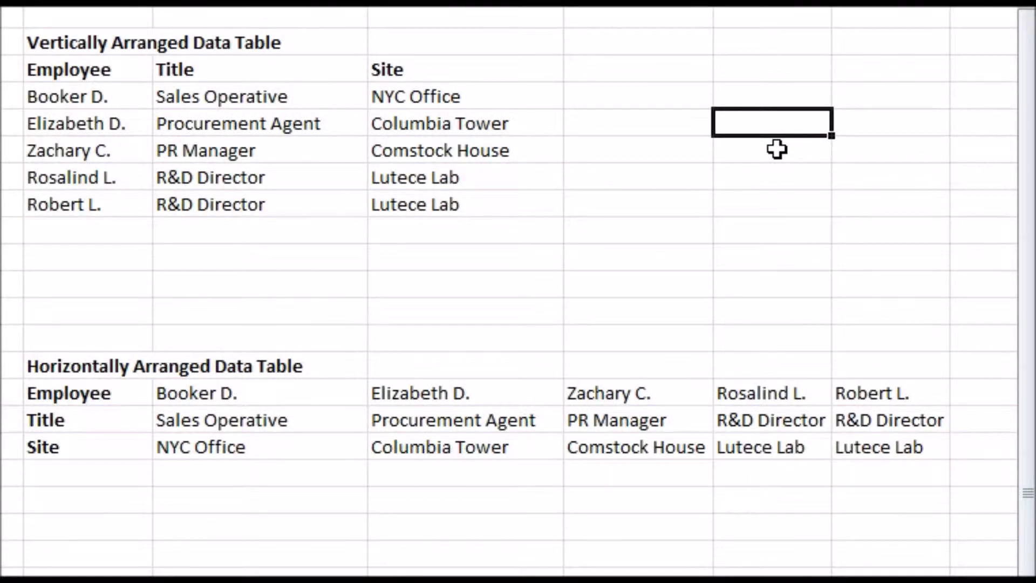
{"action": "left_click", "coordinate": [778, 150]}
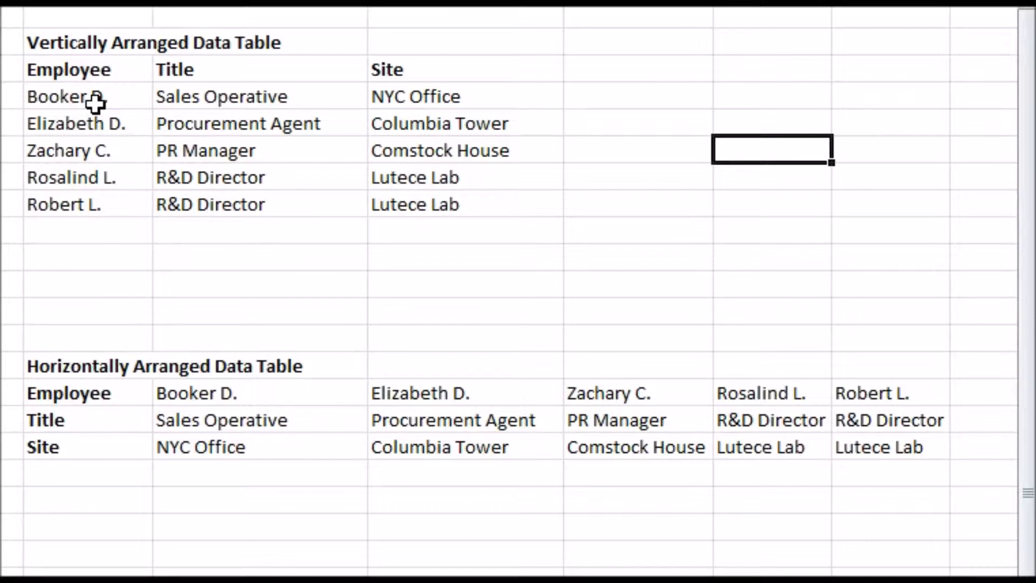
{"action": "left_click_drag", "start_coordinate": [101, 94], "coordinate": [101, 207]}
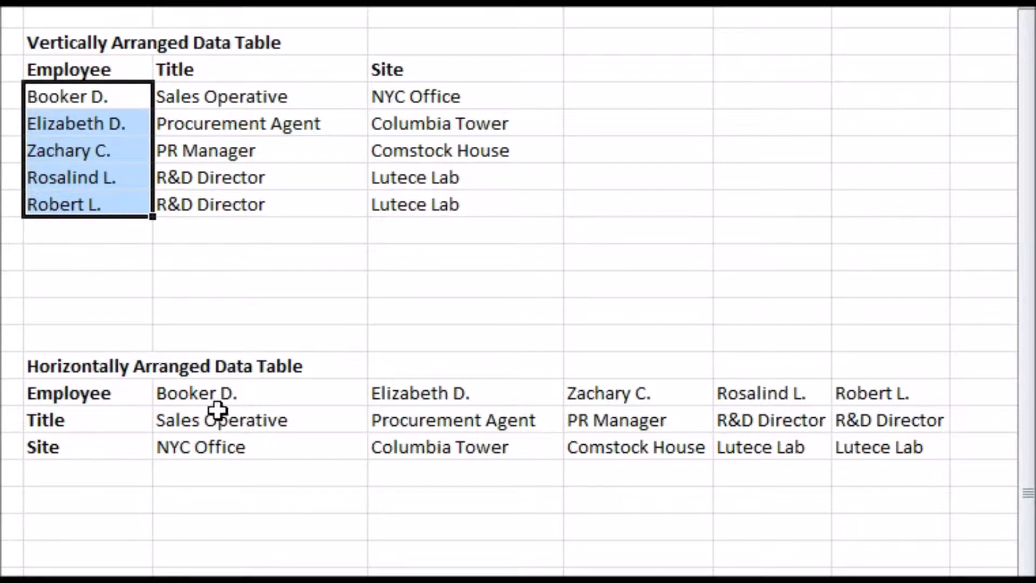
{"action": "left_click_drag", "start_coordinate": [199, 394], "coordinate": [862, 393]}
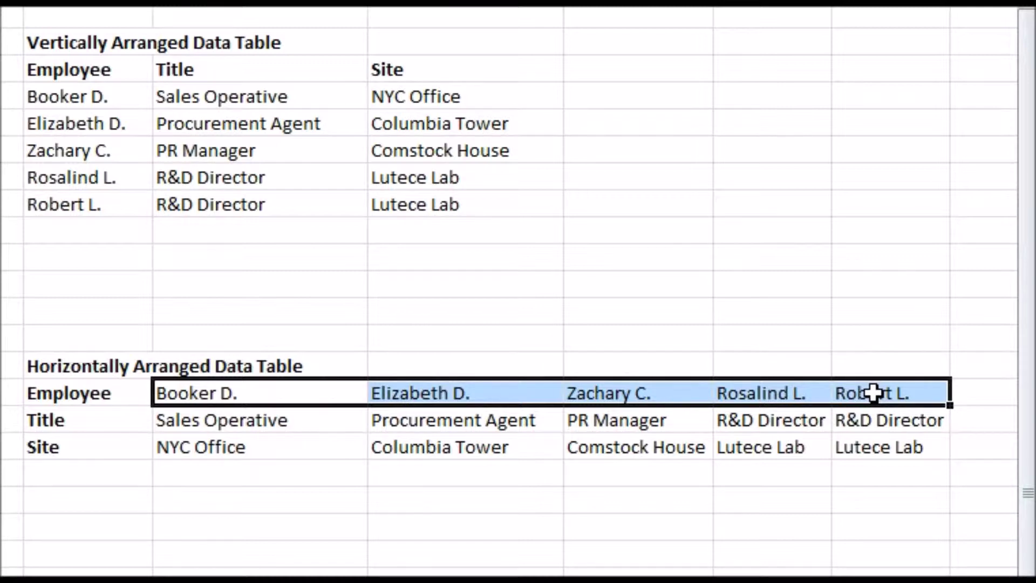
{"action": "left_click", "coordinate": [292, 273]}
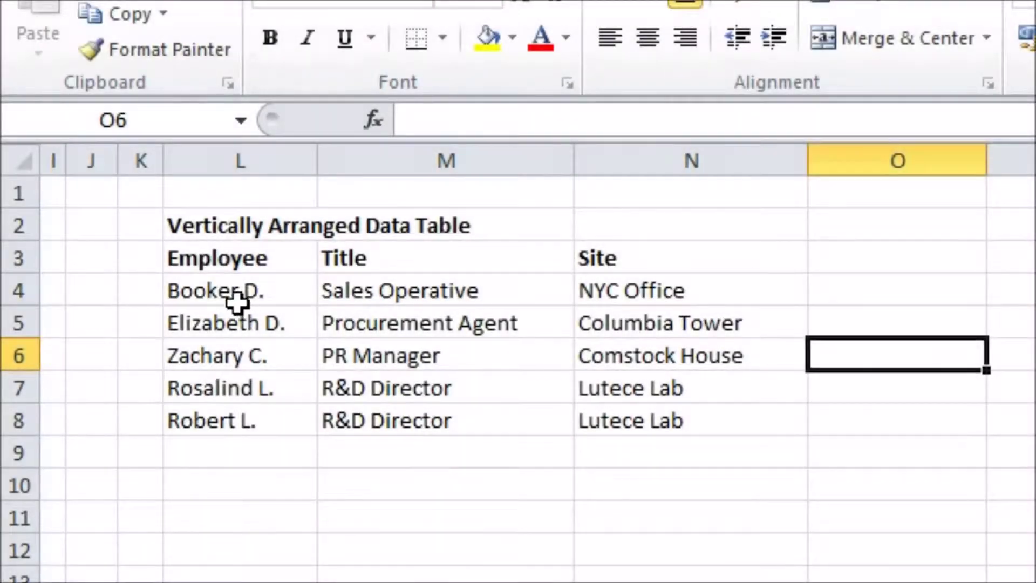
Select the employee data L4:N8 and name it EmpTable in the Name Box
{"action": "left_click_drag", "start_coordinate": [208, 292], "coordinate": [718, 424]}
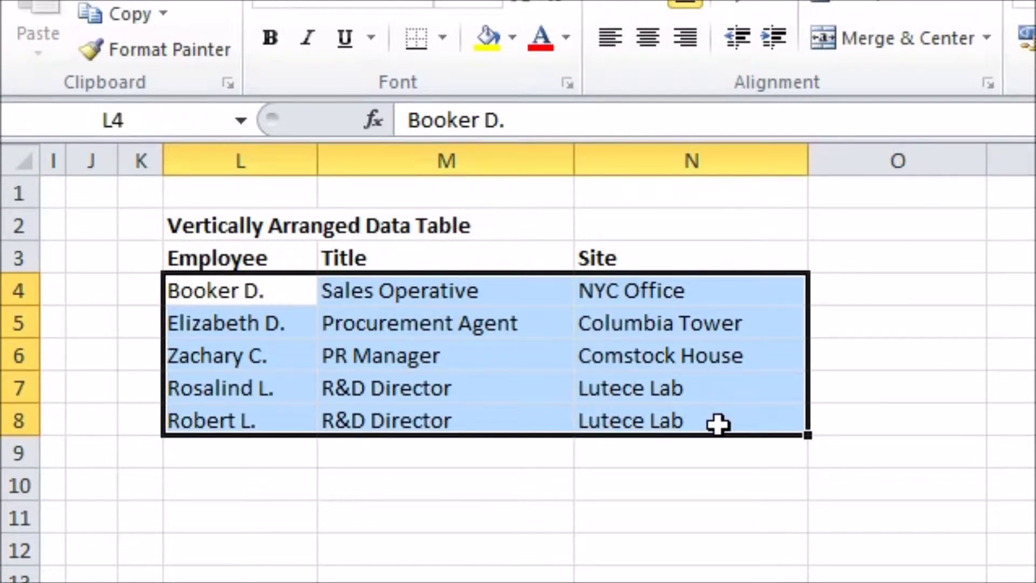
{"action": "left_click", "coordinate": [162, 126]}
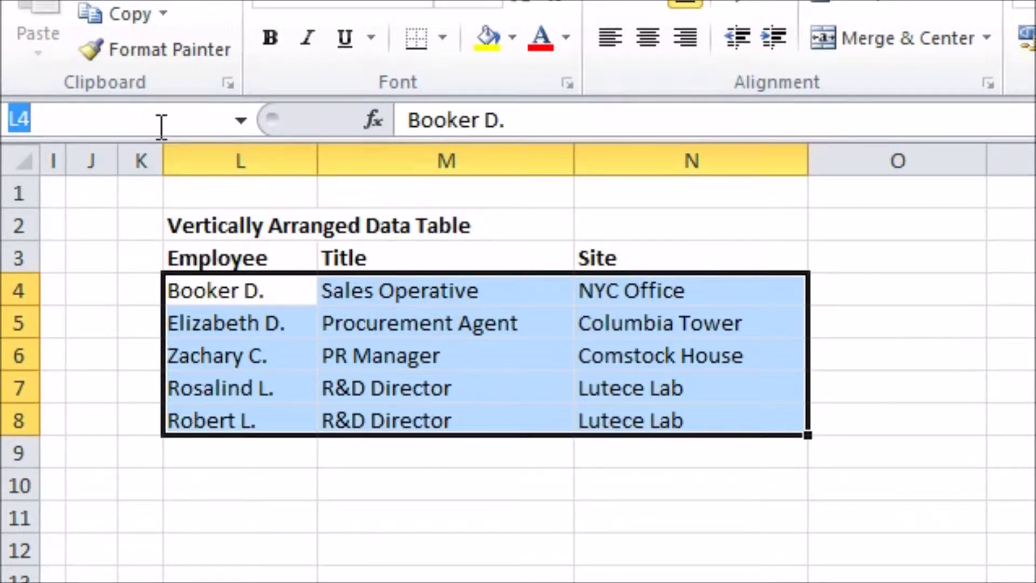
{"action": "type", "text": "EmpTable"}
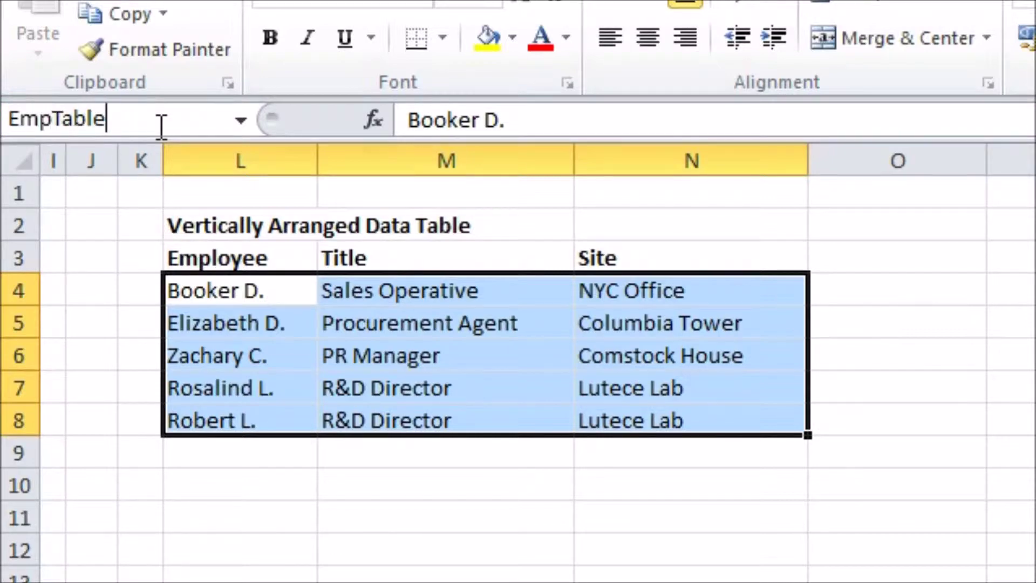
{"action": "key", "text": "Return"}
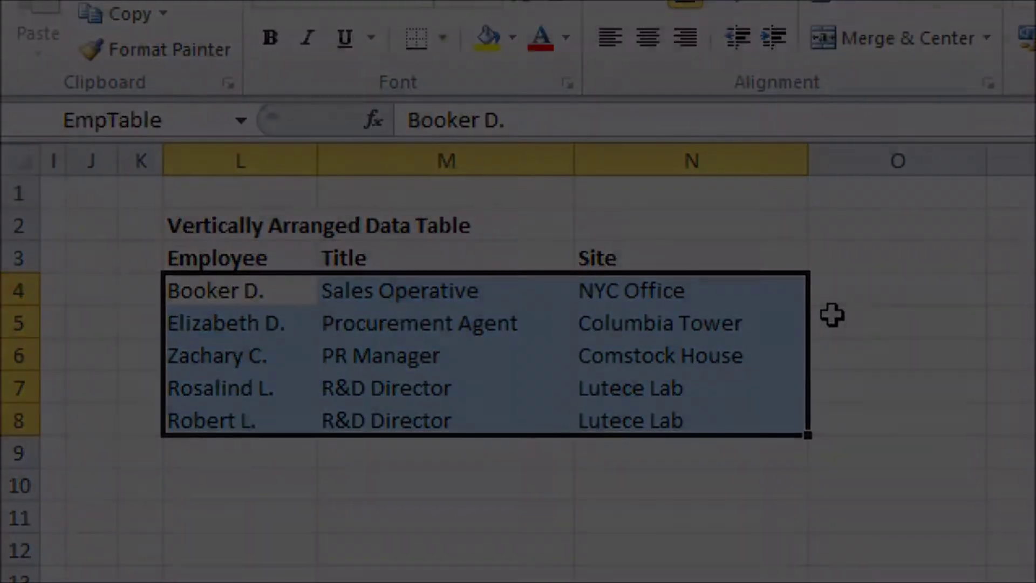
Begin D4's formula as =VLOOKUP(C4,EmpTable, using the name in C4 as lookup value
{"action": "left_click", "coordinate": [432, 220]}
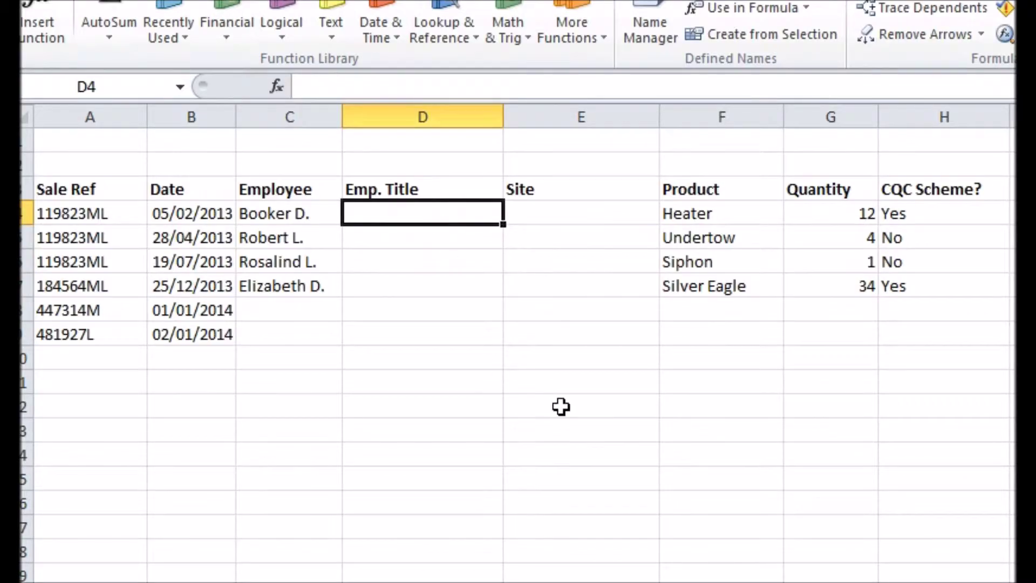
{"action": "left_click", "coordinate": [369, 82]}
{"action": "type", "text": "=VLOOKUP("}
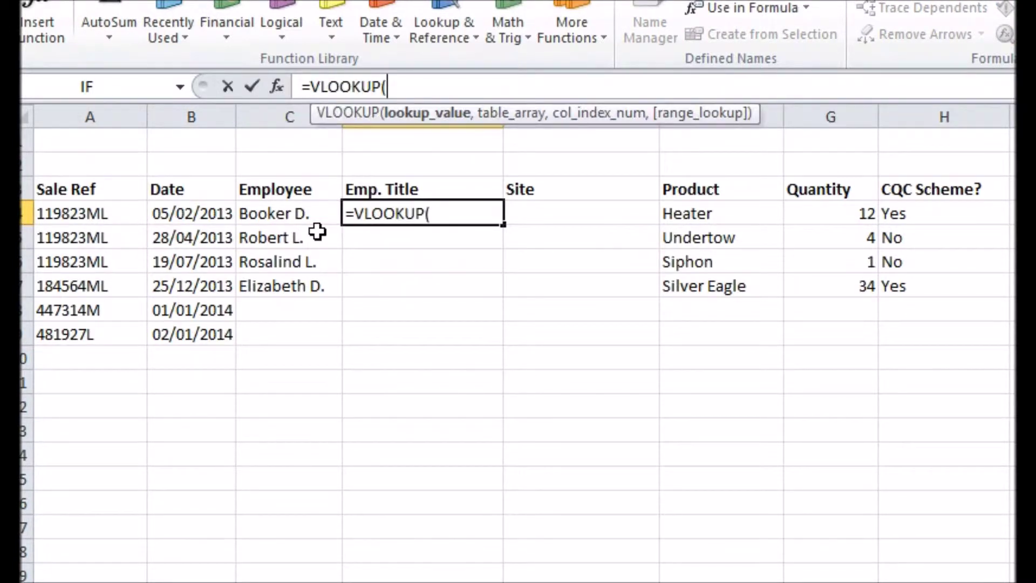
{"action": "left_click", "coordinate": [281, 214]}
{"action": "type", "text": ","}
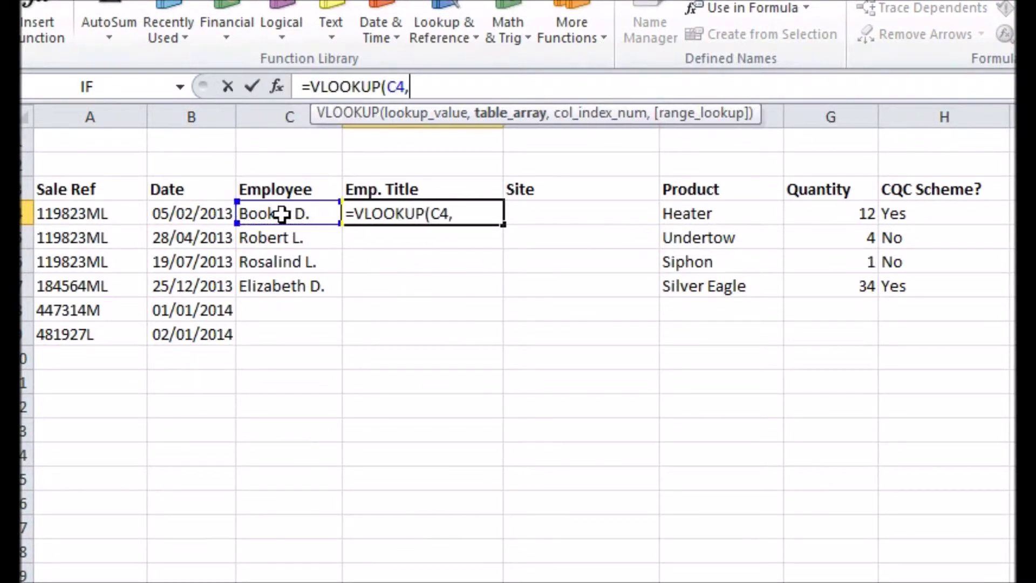
{"action": "type", "text": "EmpTable"}
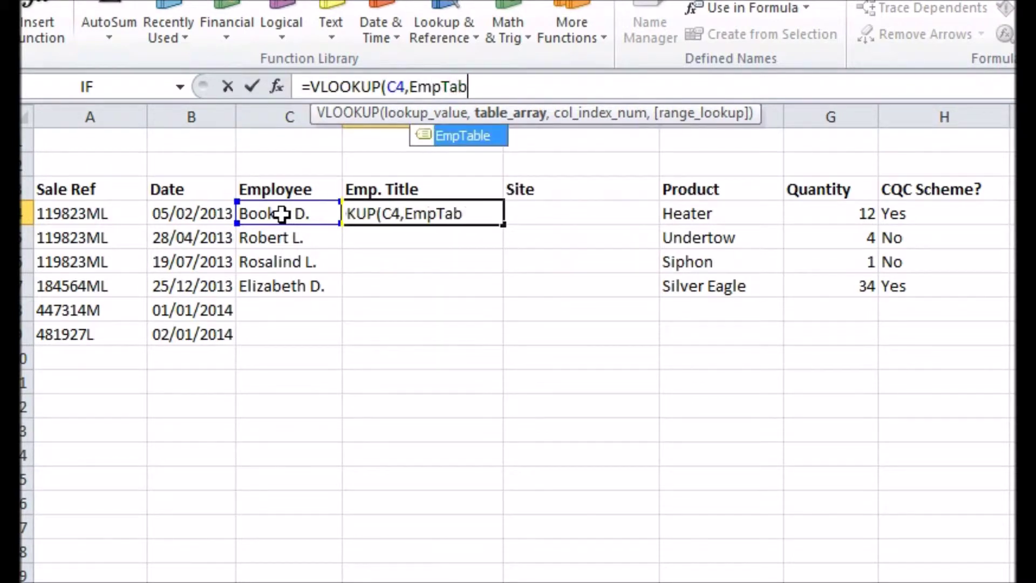
{"action": "type", "text": ","}
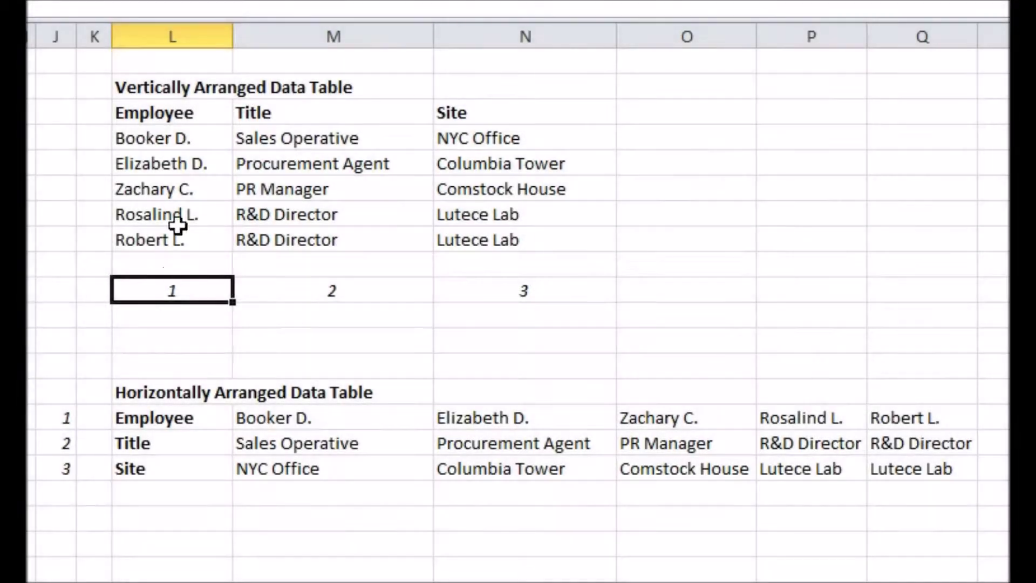
{"action": "left_click", "coordinate": [415, 295]}
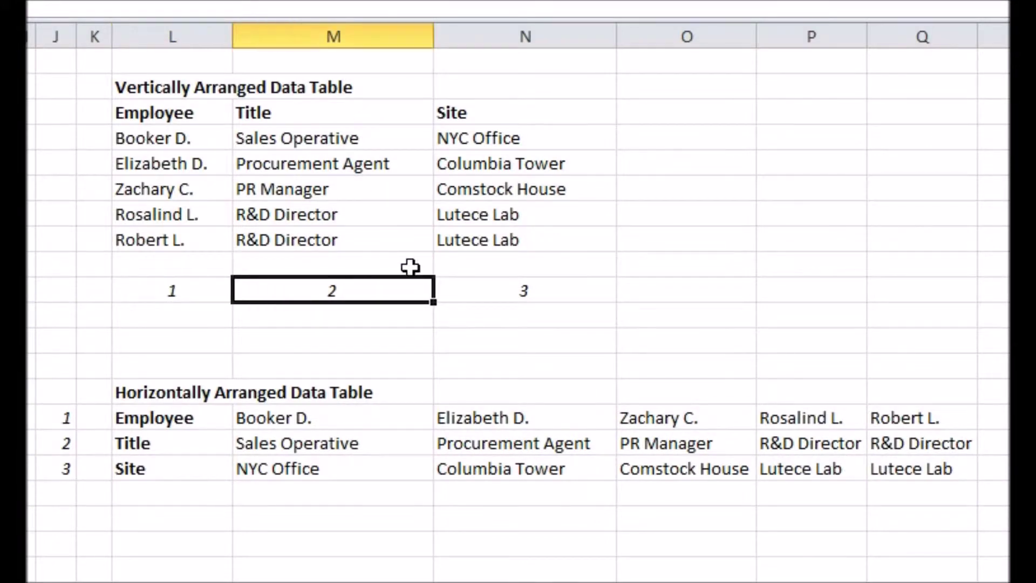
{"action": "left_click", "coordinate": [577, 289]}
{"action": "left_click", "coordinate": [48, 421]}
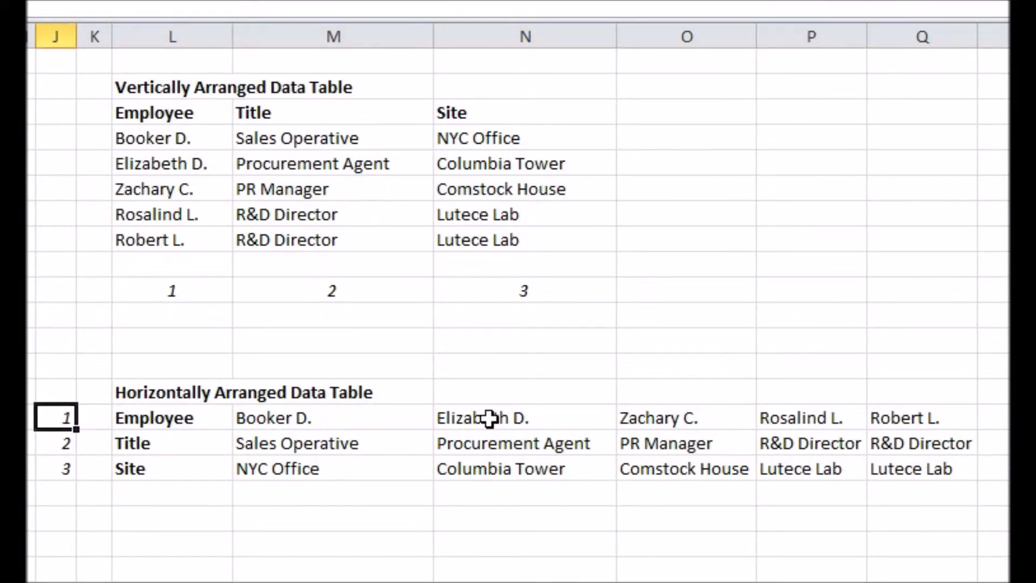
{"action": "left_click", "coordinate": [68, 441]}
{"action": "left_click", "coordinate": [65, 471]}
{"action": "left_click", "coordinate": [730, 238]}
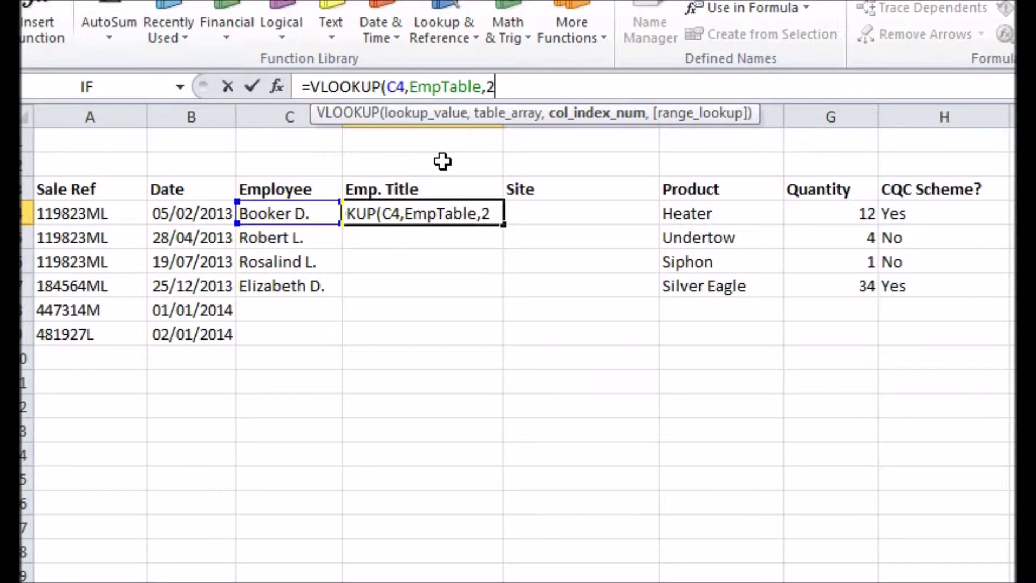
Finish D4 as =VLOOKUP(C4,EmpTable,2,FALSE) so it shows Sales Operative
{"action": "type", "text": ","}
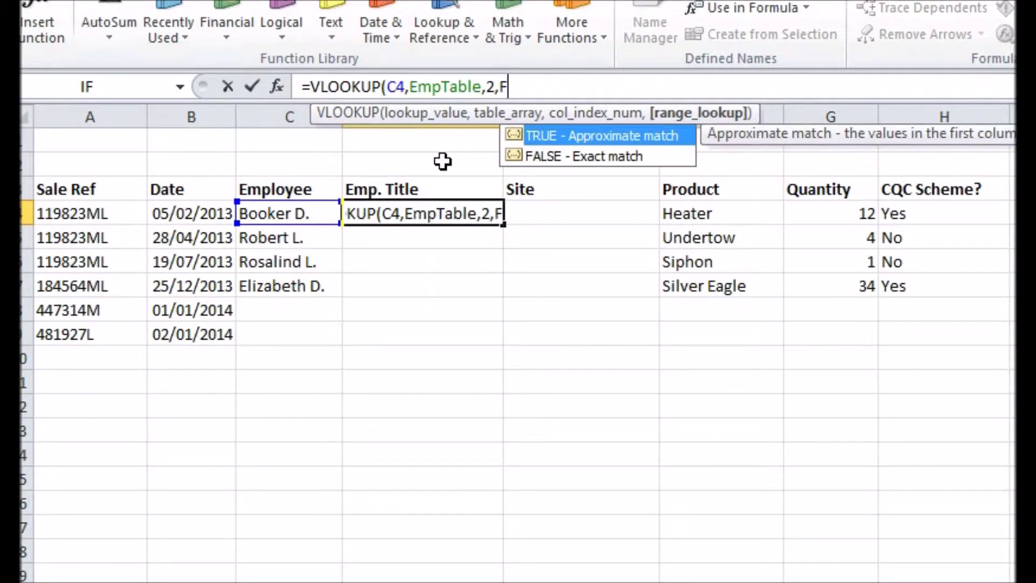
{"action": "type", "text": "FALSE"}
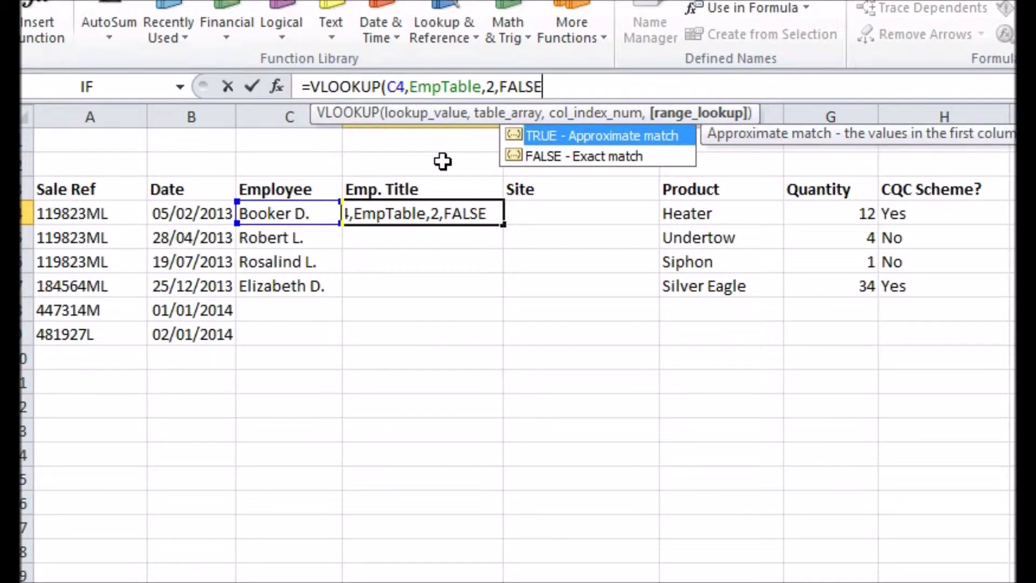
{"action": "type", "text": ")"}
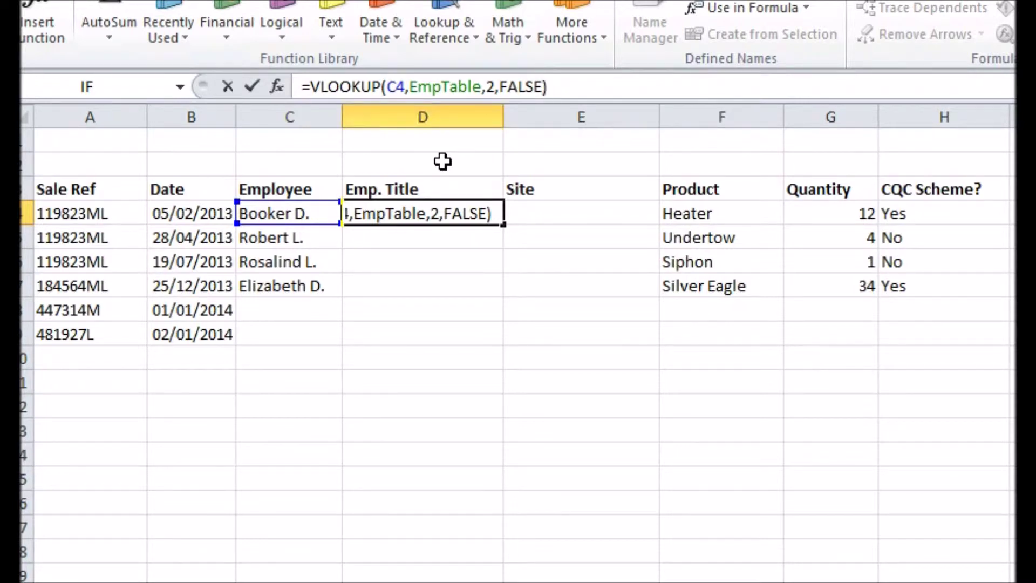
{"action": "key", "text": "Return"}
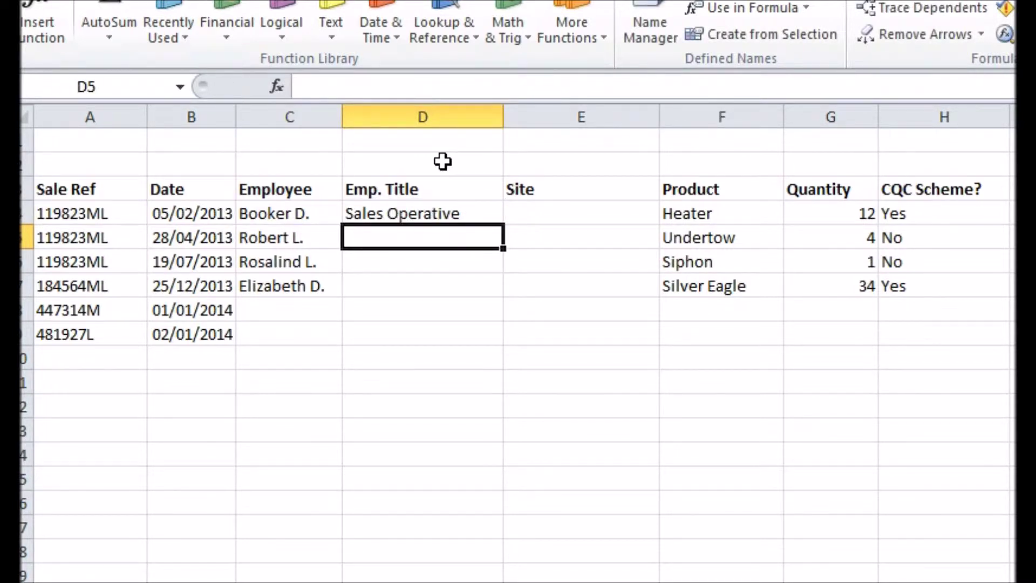
{"action": "left_click", "coordinate": [430, 210]}
{"action": "left_click_drag", "start_coordinate": [505, 230], "coordinate": [496, 339]}
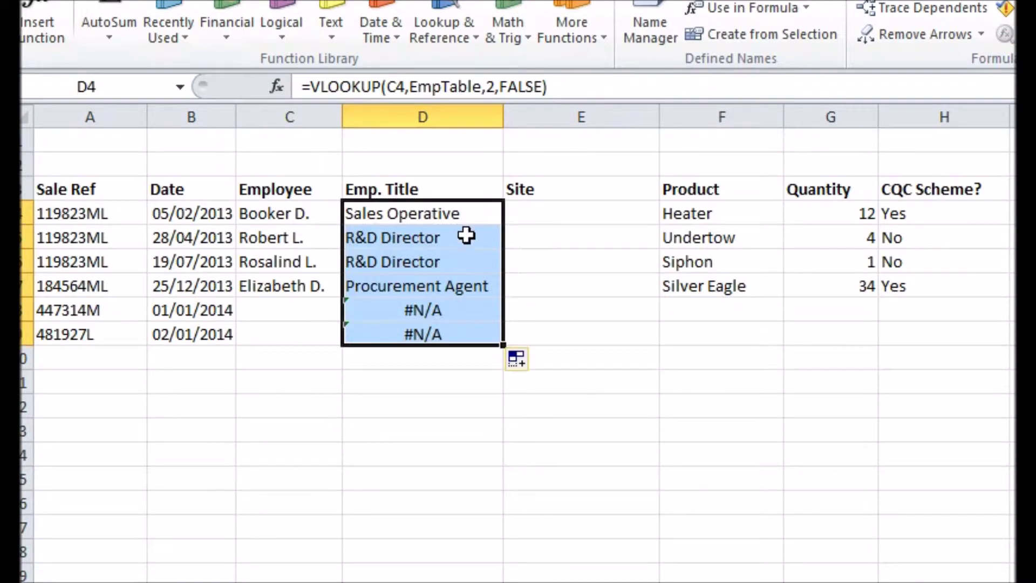
{"action": "left_click", "coordinate": [258, 312]}
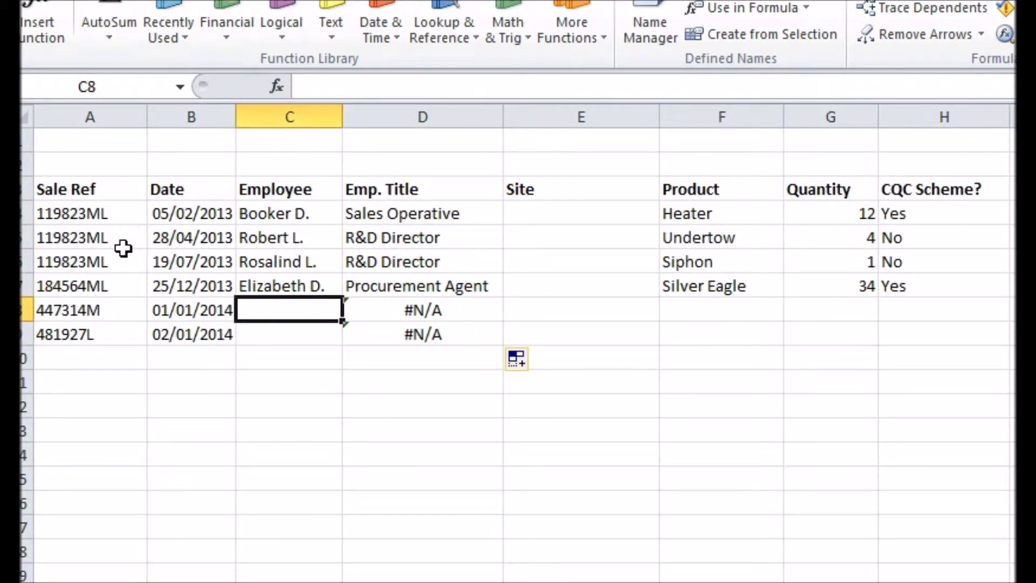
{"action": "type", "text": "Booker D."}
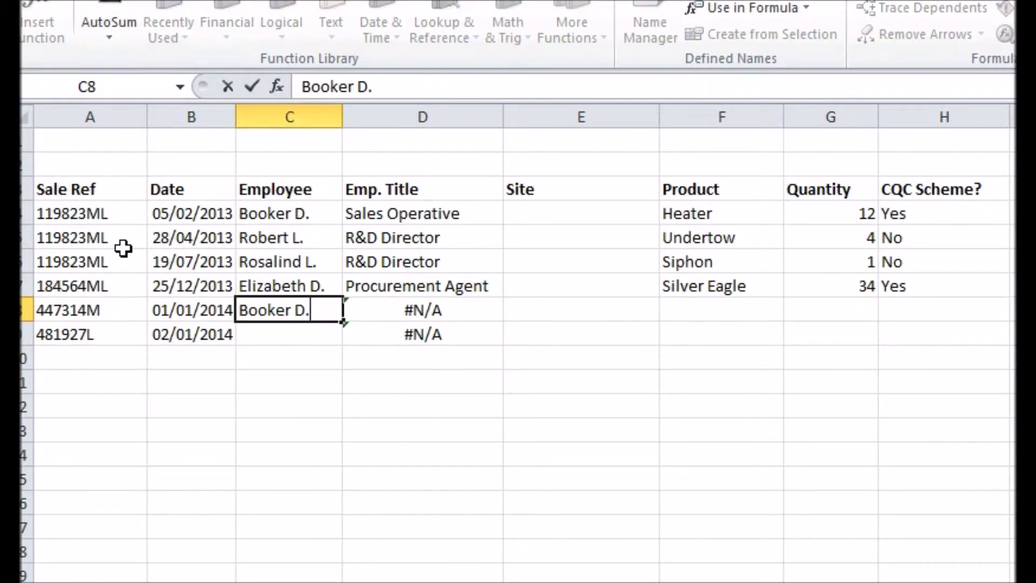
{"action": "key", "text": "Return"}
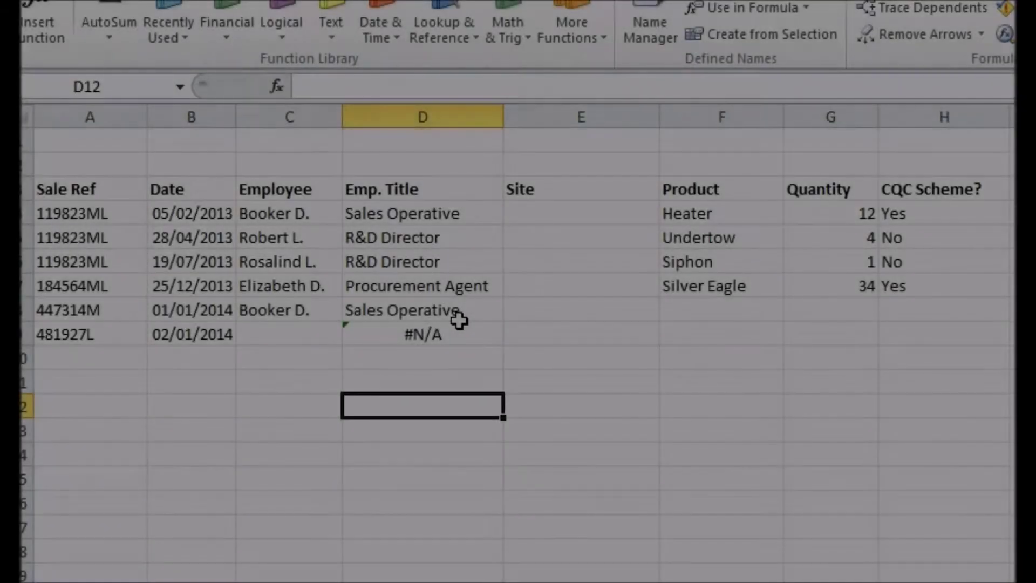
Wrap D9's lookup in IFERROR(...,"") and copy it up through D4
{"action": "left_click", "coordinate": [458, 331]}
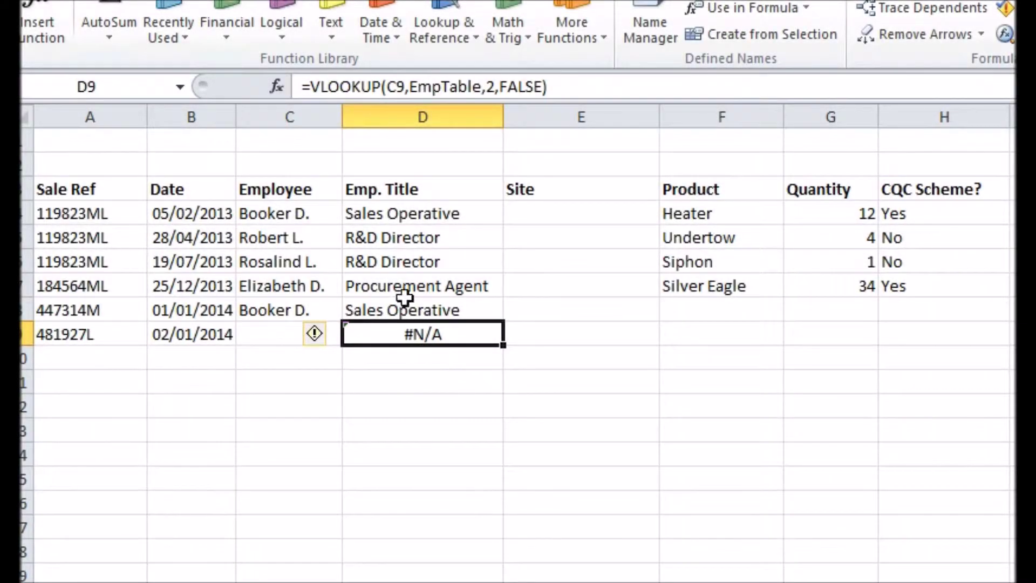
{"action": "left_click", "coordinate": [313, 337]}
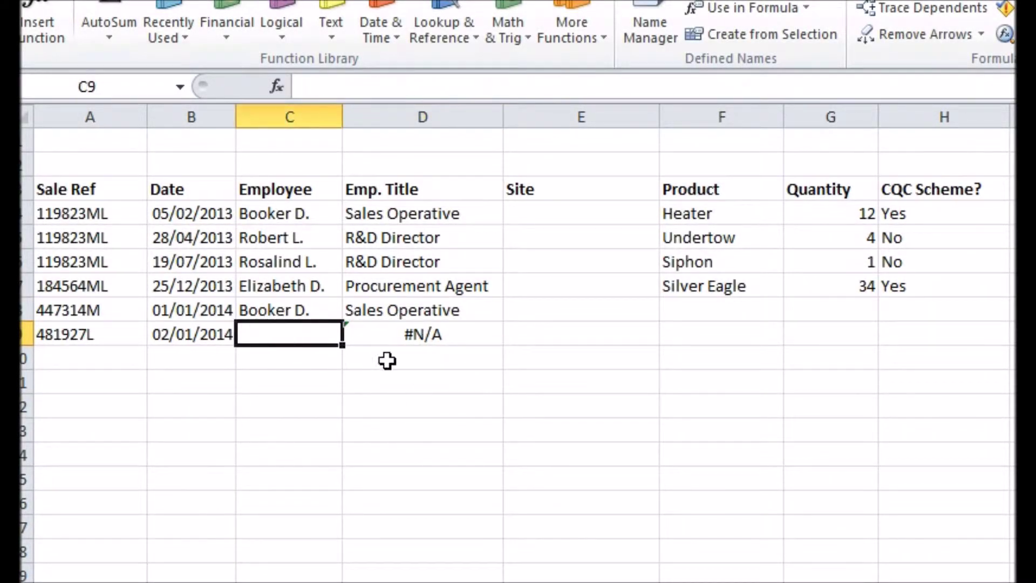
{"action": "left_click", "coordinate": [454, 339]}
{"action": "left_click", "coordinate": [313, 86]}
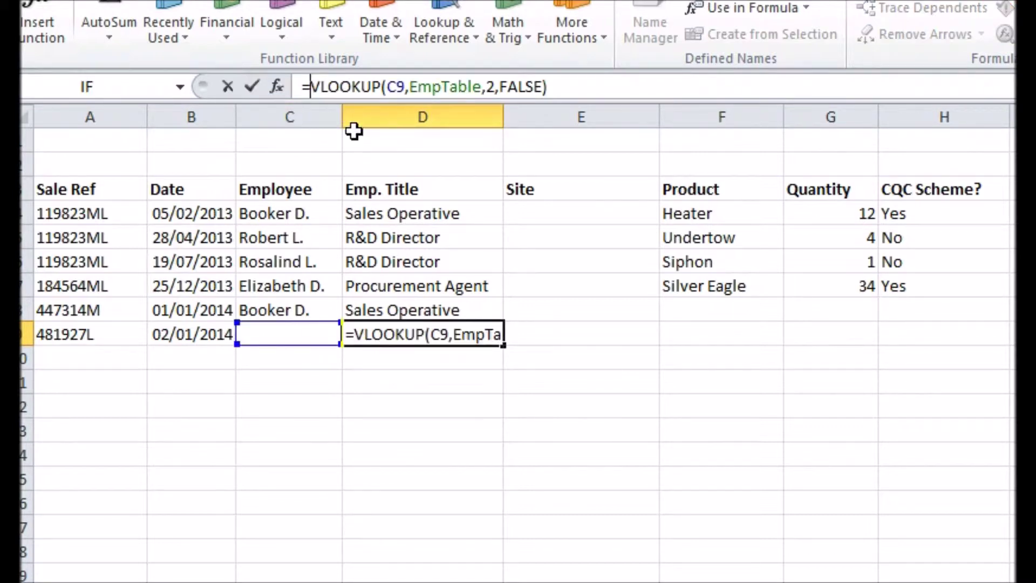
{"action": "type", "text": "IFERROR("}
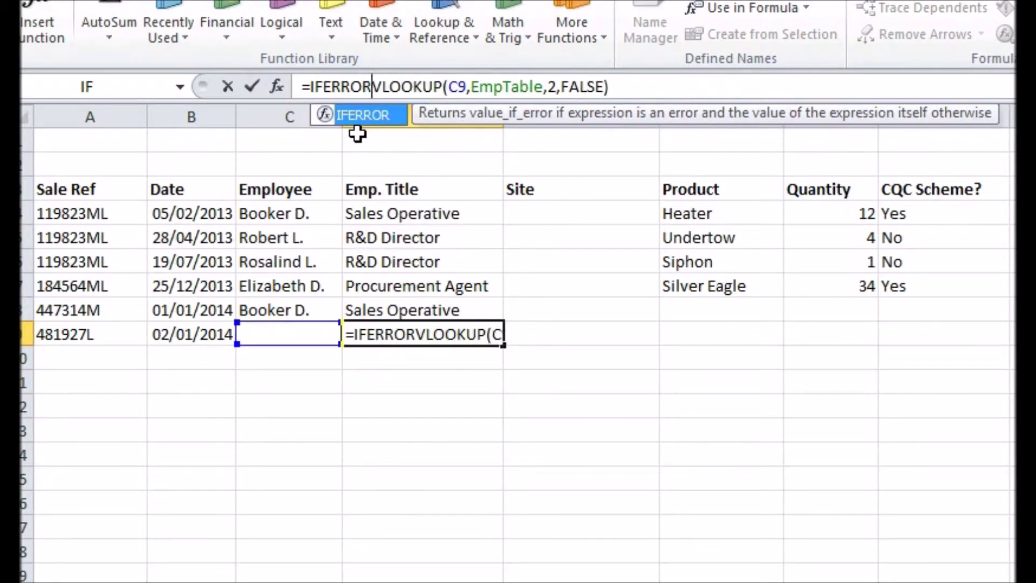
{"action": "key", "text": "End"}
{"action": "type", "text": ",\""}
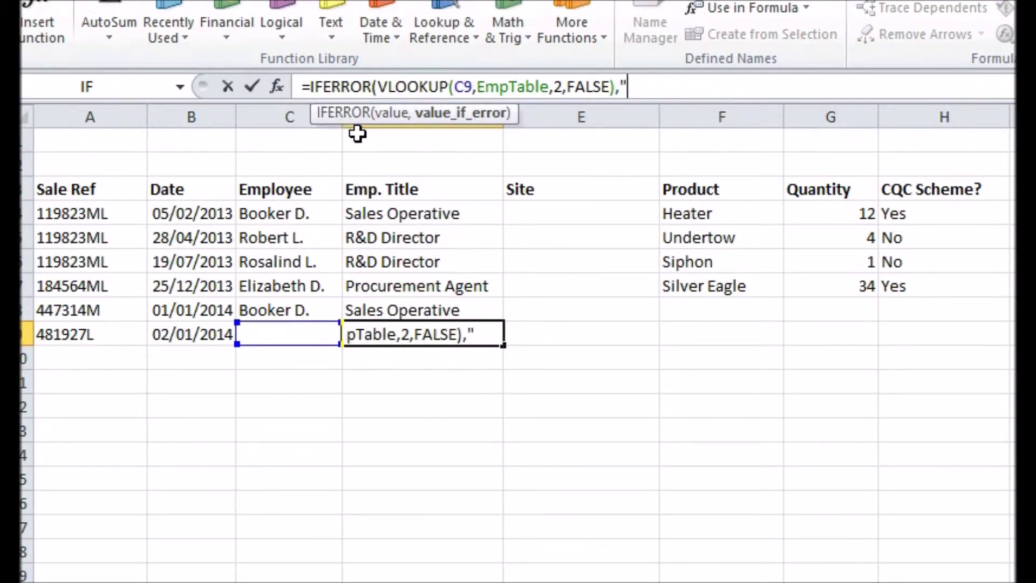
{"action": "type", "text": "\")"}
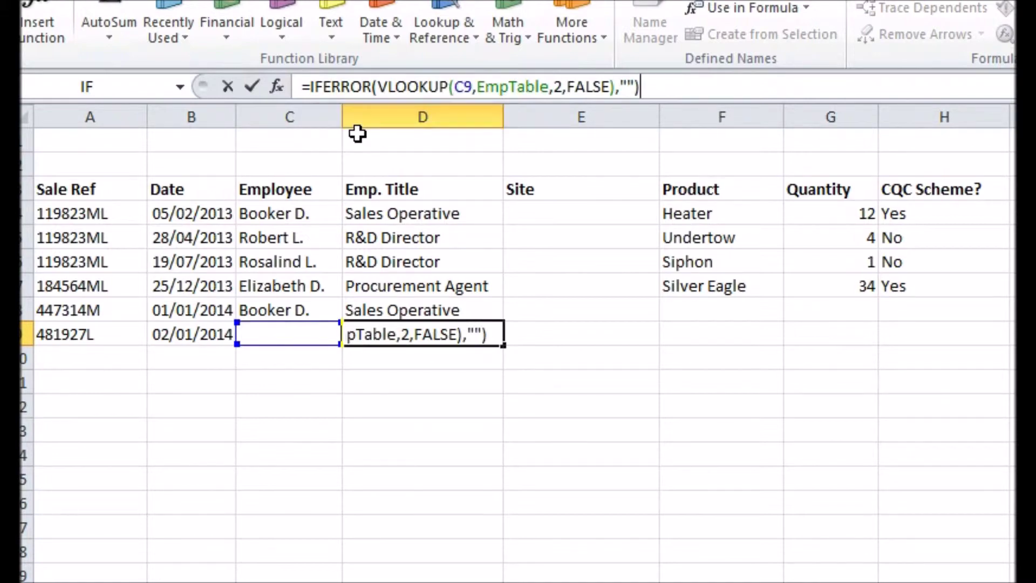
{"action": "key", "text": "Return"}
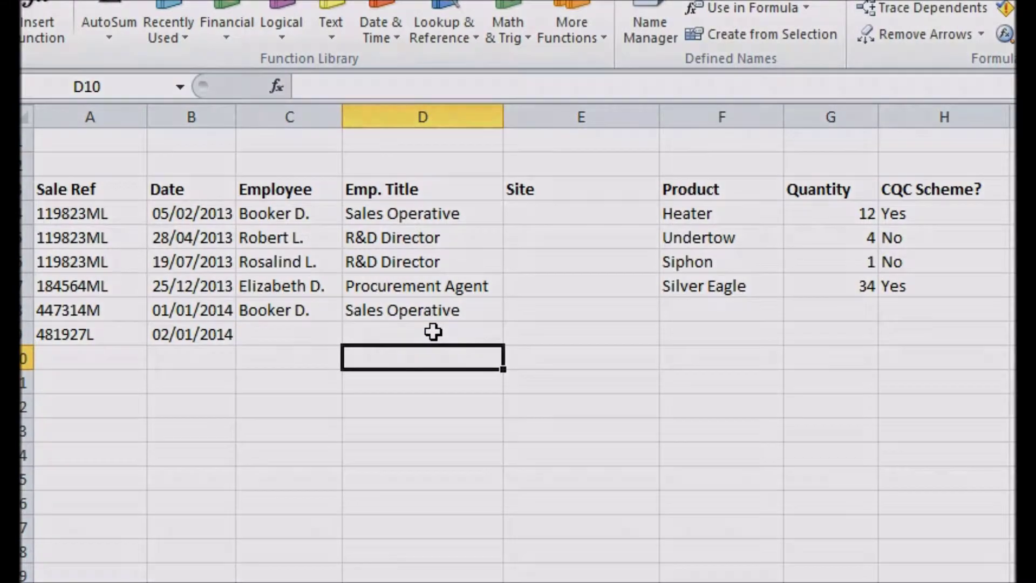
{"action": "left_click", "coordinate": [433, 331]}
{"action": "left_click_drag", "start_coordinate": [503, 346], "coordinate": [479, 214]}
Start E4's formula as =IFERROR(VLOOKUP( with C4 as the lookup value
{"action": "key", "text": "Right"}
{"action": "type", "text": "=IFERROR(VLOOKUP("}
{"action": "key", "text": "Left"}
{"action": "key", "text": "Left"}
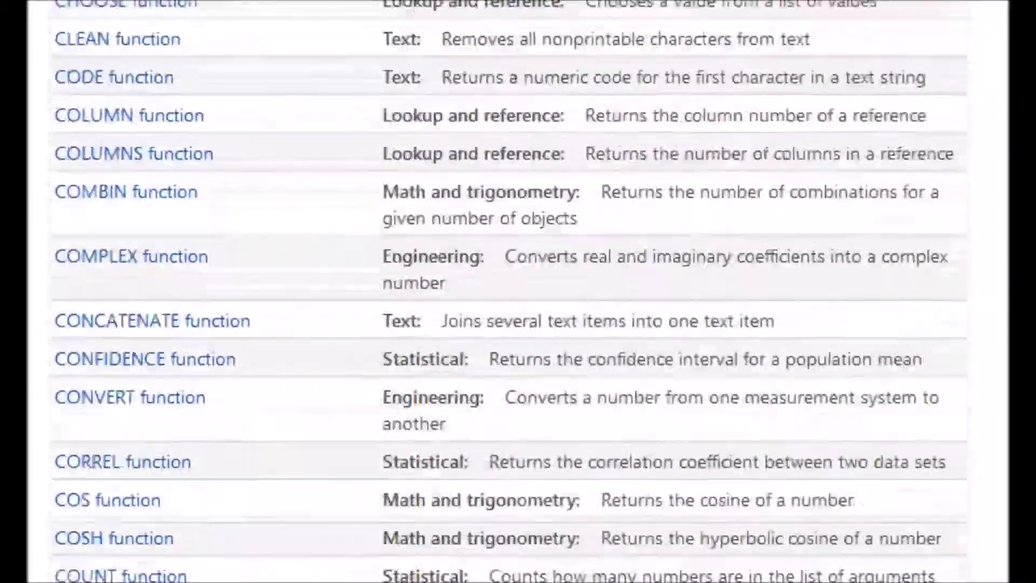
{"action": "scroll", "coordinate": [518, 292], "scroll_direction": "down", "scroll_amount": 20}
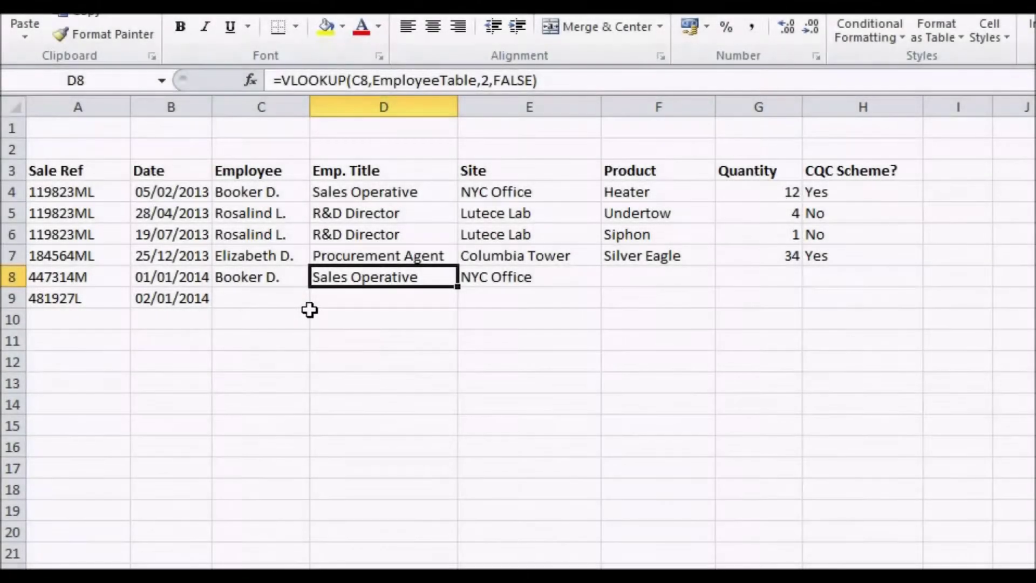
Scroll the function reference list, then select the empty cell C10 below the table
{"action": "left_click", "coordinate": [277, 315]}
Search Insert Function for 'return column number' and read the DMAX and INDEX descriptions
{"action": "left_click", "coordinate": [251, 80]}
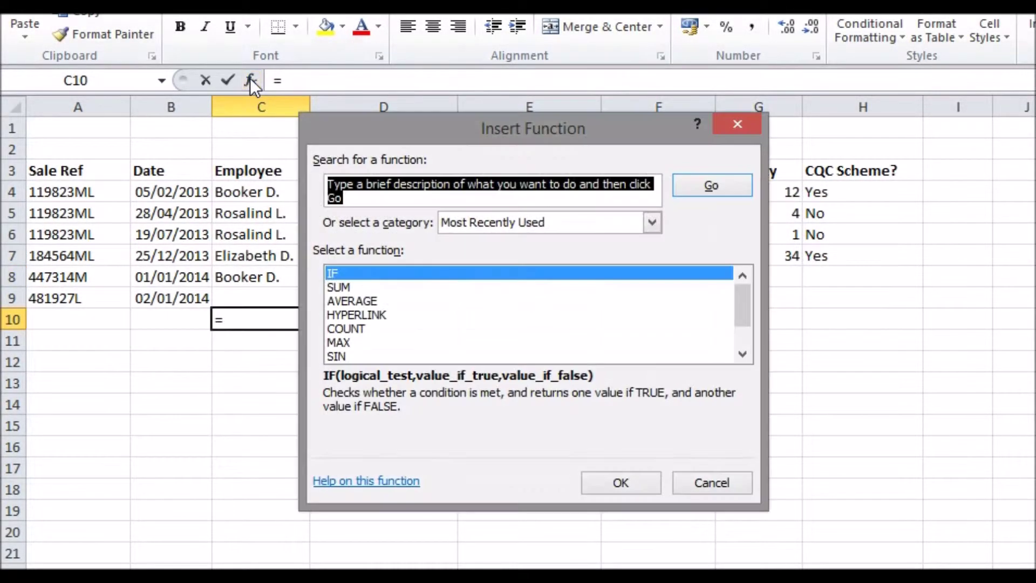
{"action": "left_click_drag", "start_coordinate": [443, 128], "coordinate": [476, 97]}
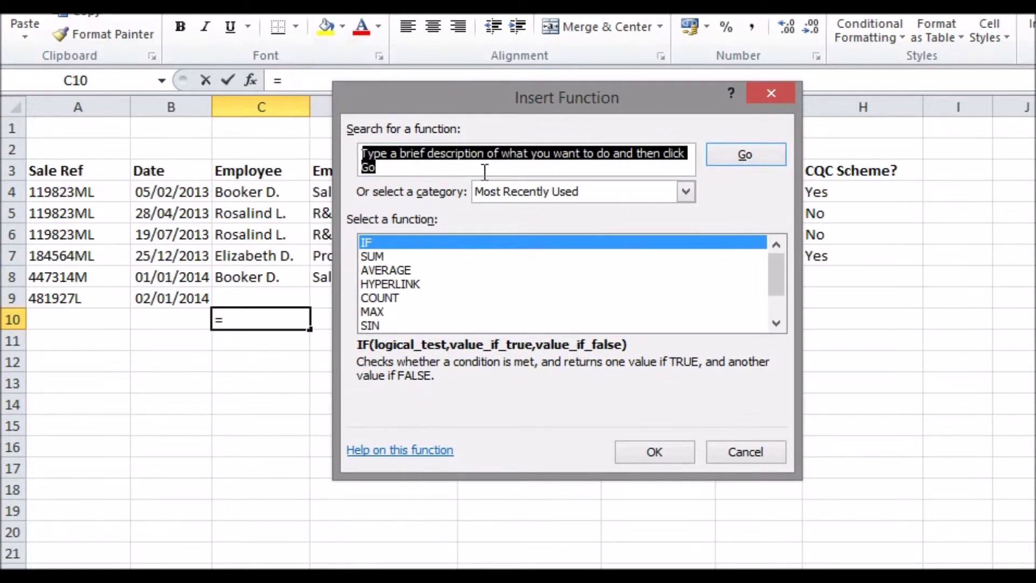
{"action": "type", "text": "return column number"}
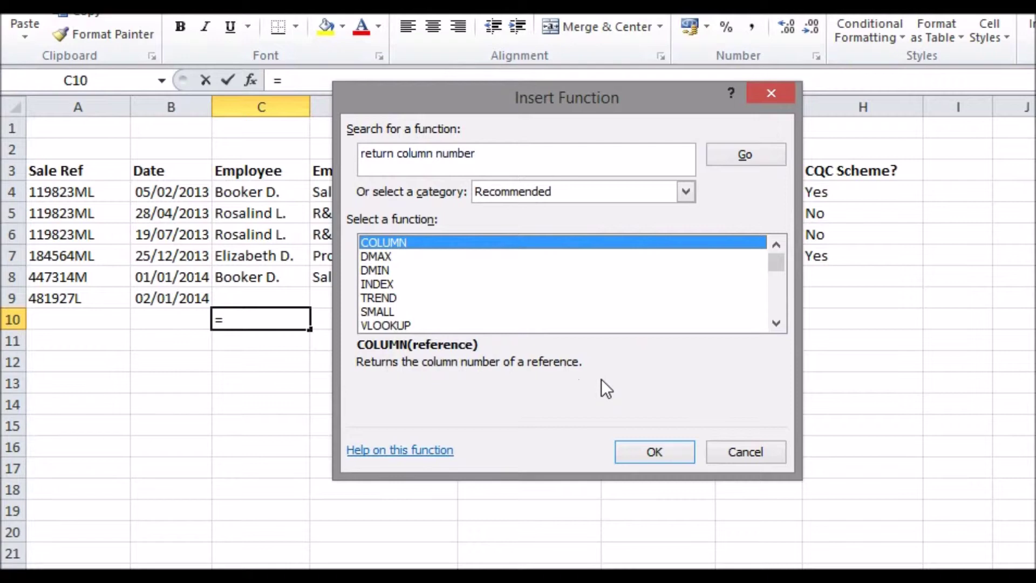
{"action": "left_click", "coordinate": [383, 256]}
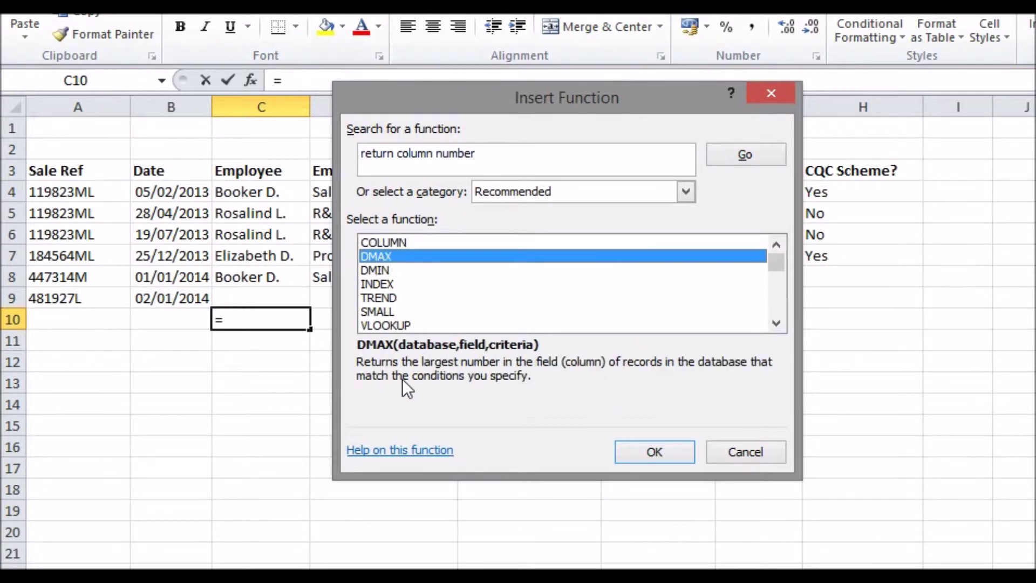
{"action": "left_click", "coordinate": [398, 283]}
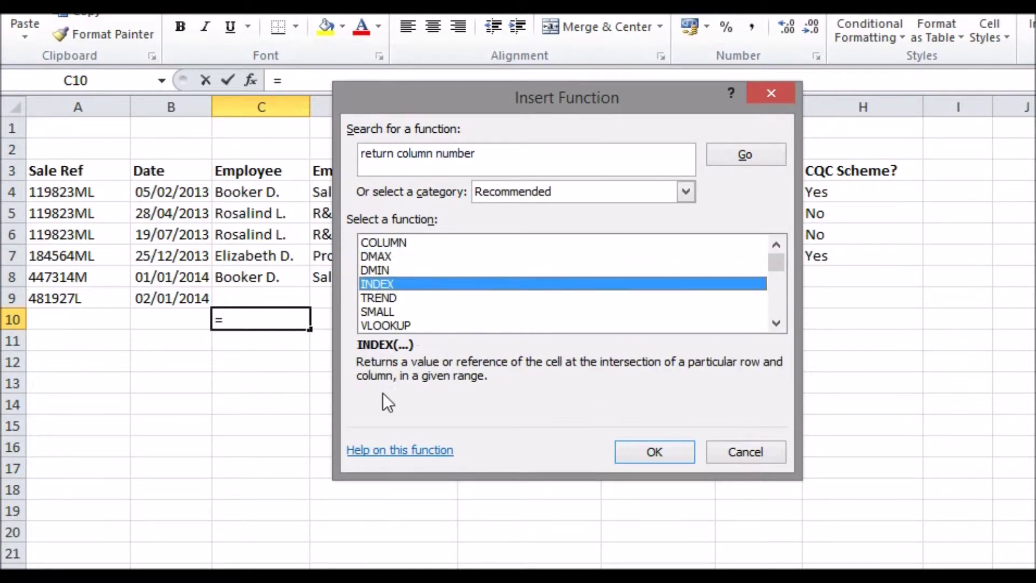